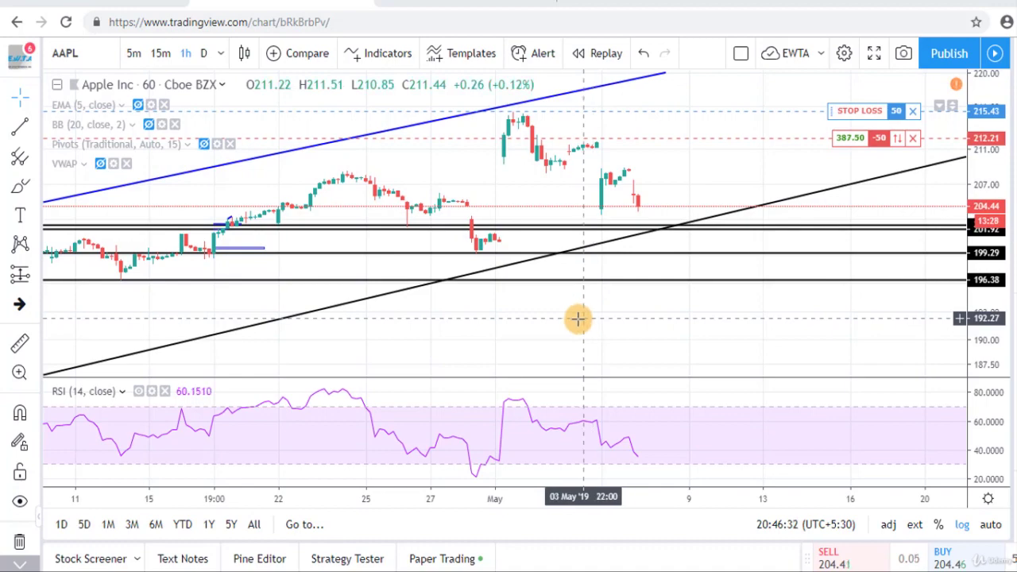
Show AAPL on the daily timeframe with the price scale stretched around the March to May 2019 candles
{"action": "left_click", "coordinate": [482, 472]}
{"action": "left_click_drag", "start_coordinate": [481, 472], "coordinate": [638, 424]}
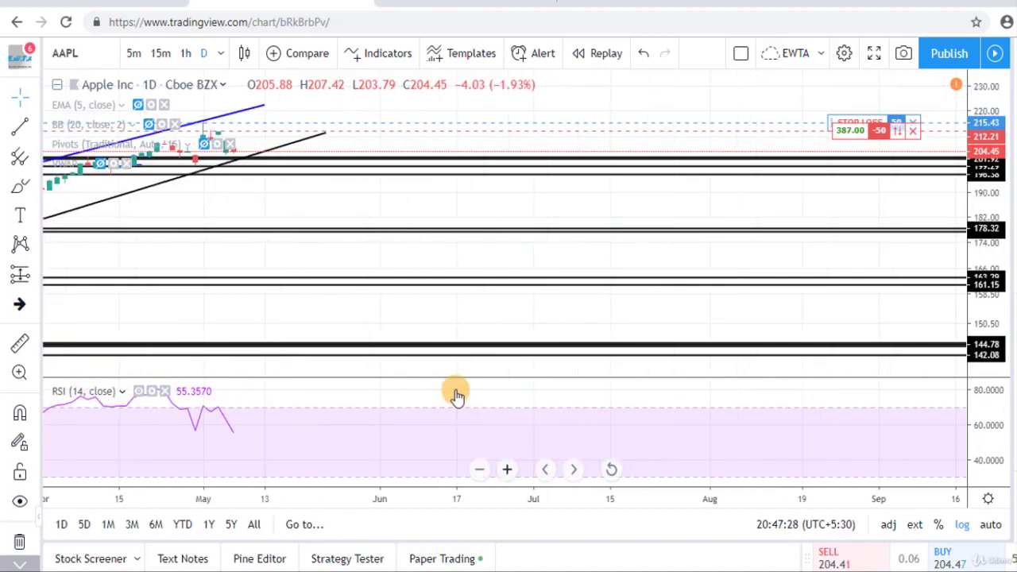
{"action": "scroll", "coordinate": [334, 306], "scroll_direction": "up", "scroll_amount": 5}
{"action": "left_click_drag", "start_coordinate": [989, 357], "coordinate": [982, 203]}
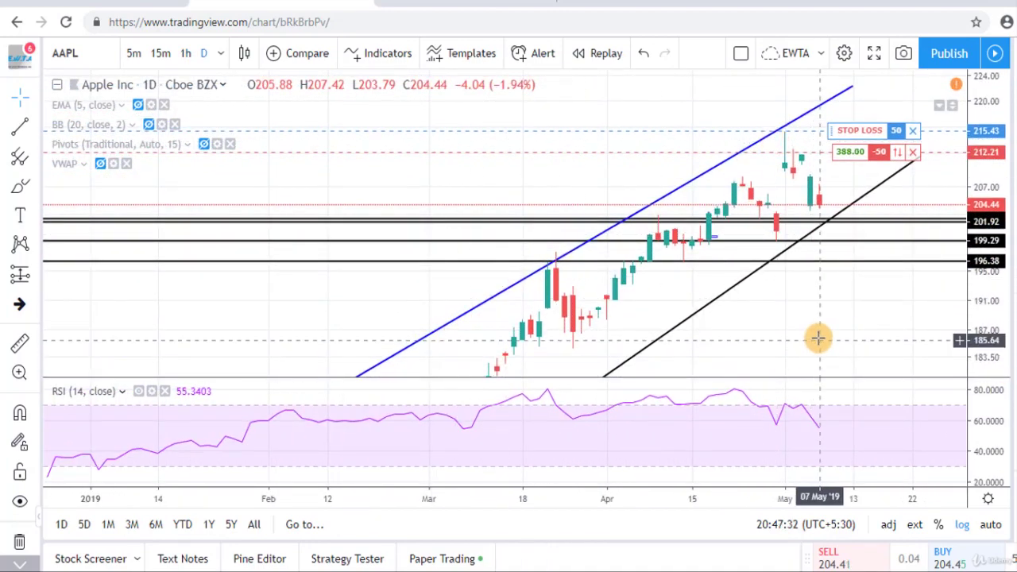
{"action": "left_click_drag", "start_coordinate": [816, 340], "coordinate": [672, 359]}
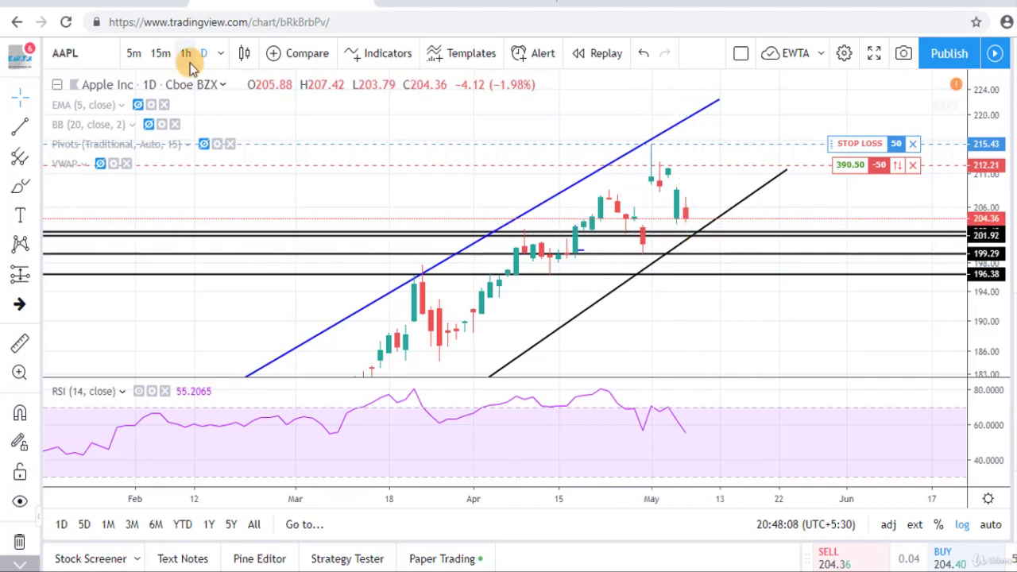
Draw a descending trend line over the RSI peaks from about 82 on 22 April to about 68.5 on 7 May
{"action": "left_click", "coordinate": [20, 126]}
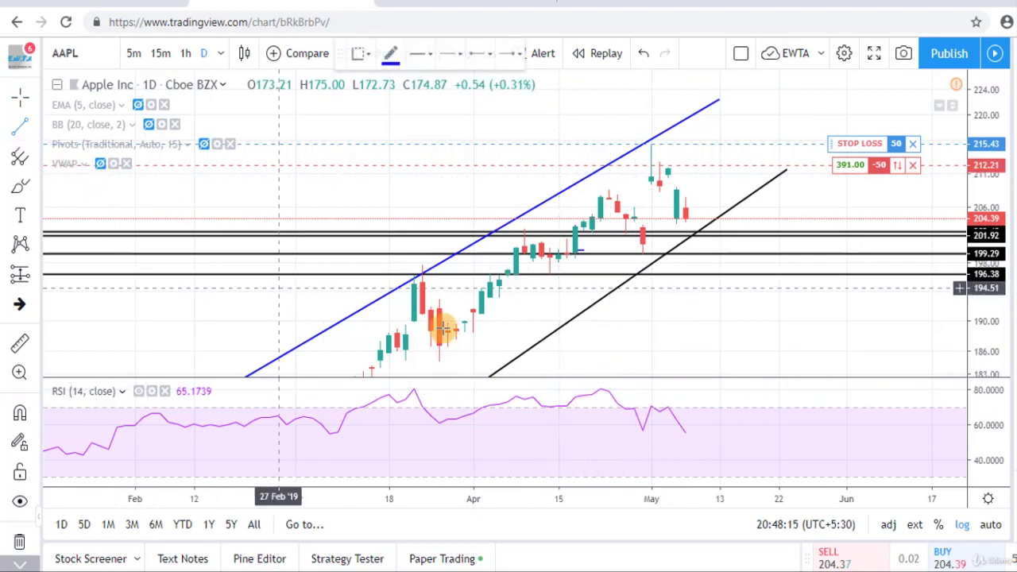
{"action": "left_click", "coordinate": [594, 387]}
{"action": "left_click", "coordinate": [687, 410]}
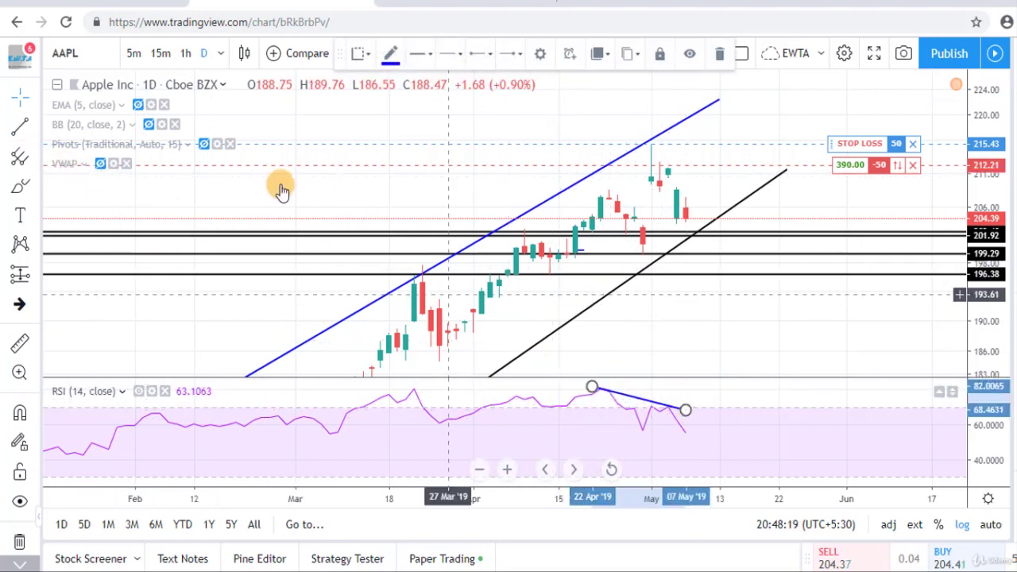
Draw a rising trend line on the price candles from about 207.69 on 23 April to the 1 May high
{"action": "left_click", "coordinate": [24, 129]}
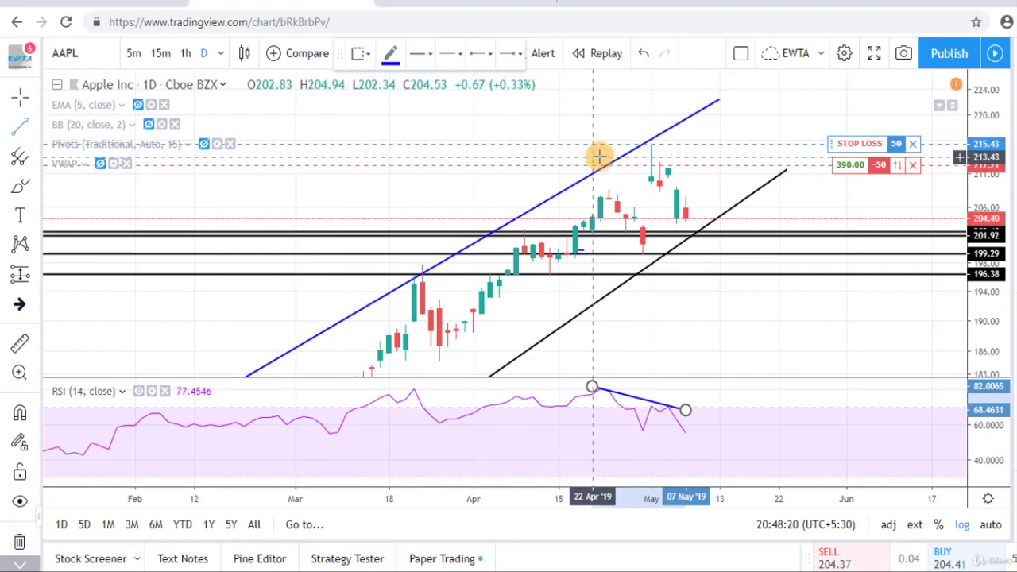
{"action": "left_click", "coordinate": [601, 196]}
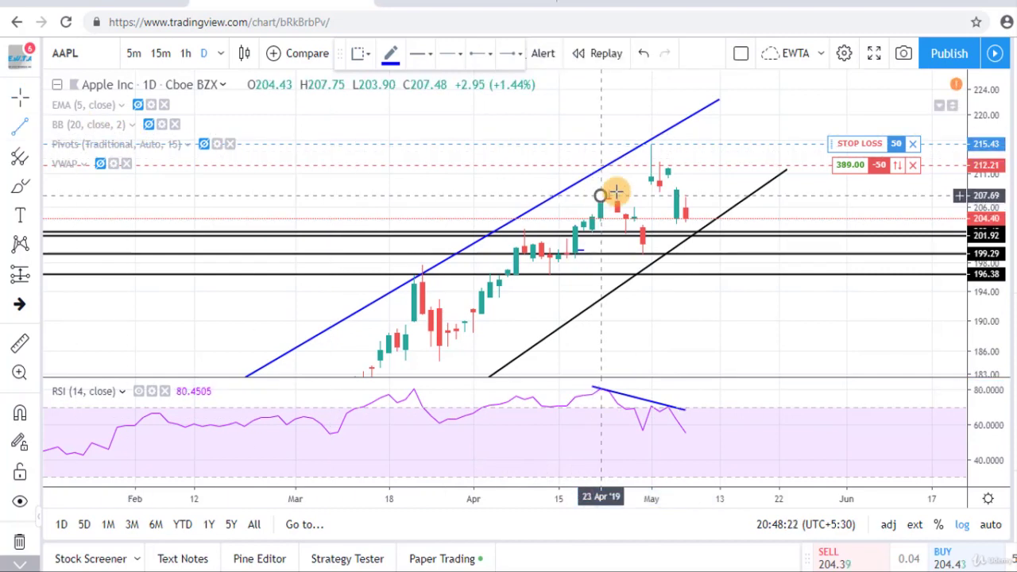
{"action": "left_click", "coordinate": [652, 144]}
{"action": "left_click", "coordinate": [638, 144]}
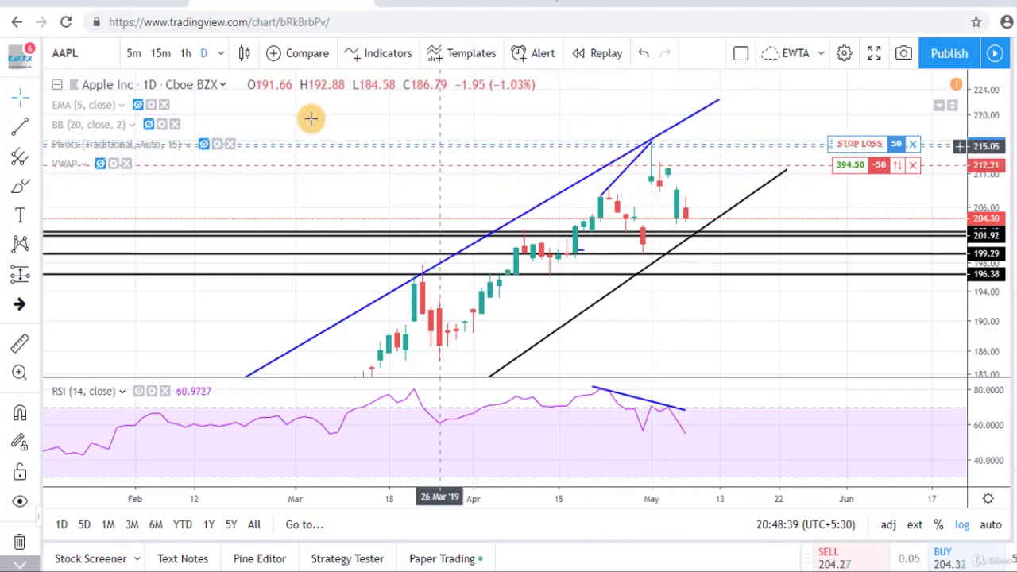
Switch the chart to the 1-hour timeframe and extend the short rising trend line's upper end to about 216.02, just past the price peak
{"action": "left_click", "coordinate": [186, 54]}
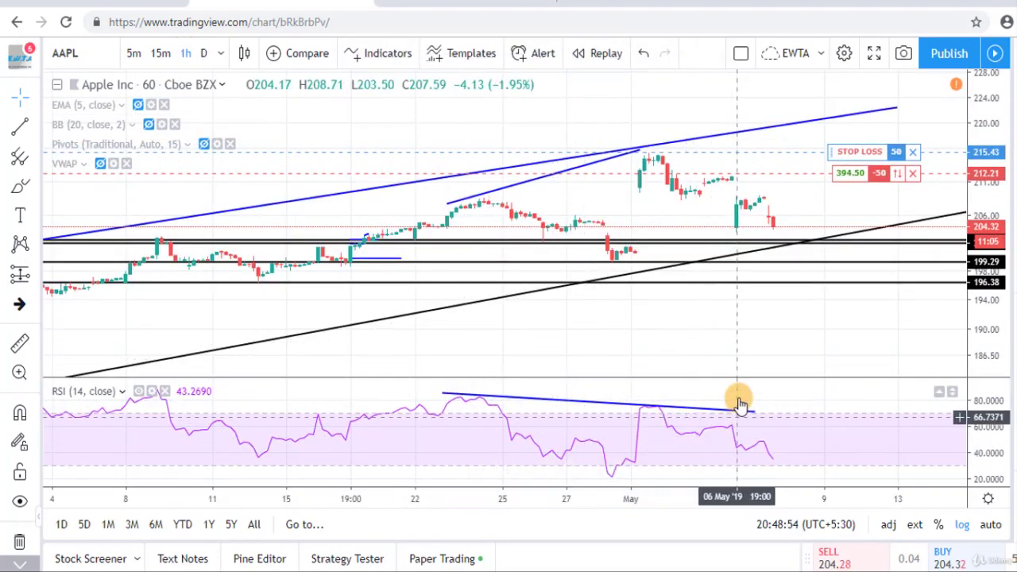
{"action": "left_click_drag", "start_coordinate": [720, 359], "coordinate": [667, 371]}
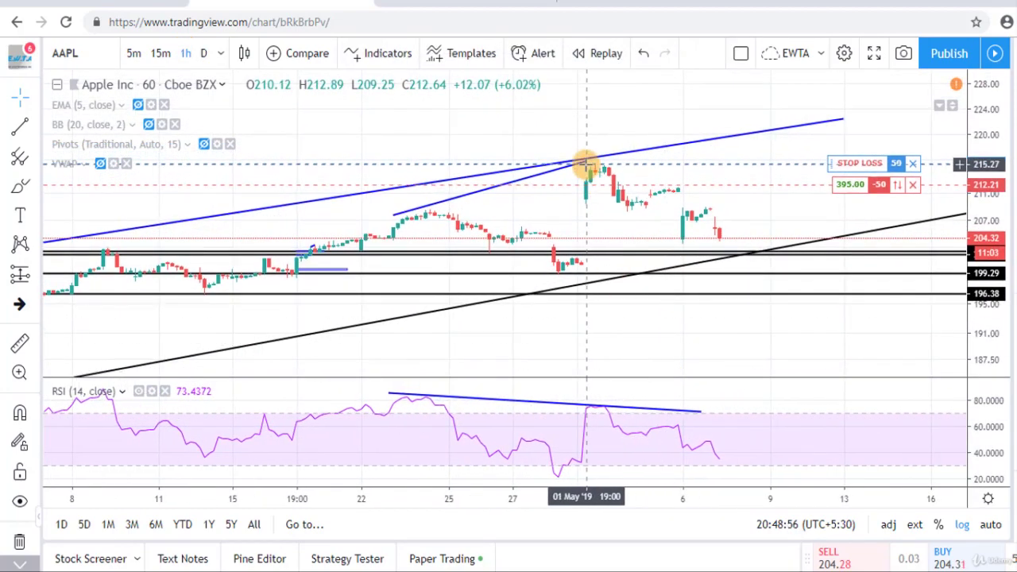
{"action": "left_click_drag", "start_coordinate": [586, 165], "coordinate": [614, 162]}
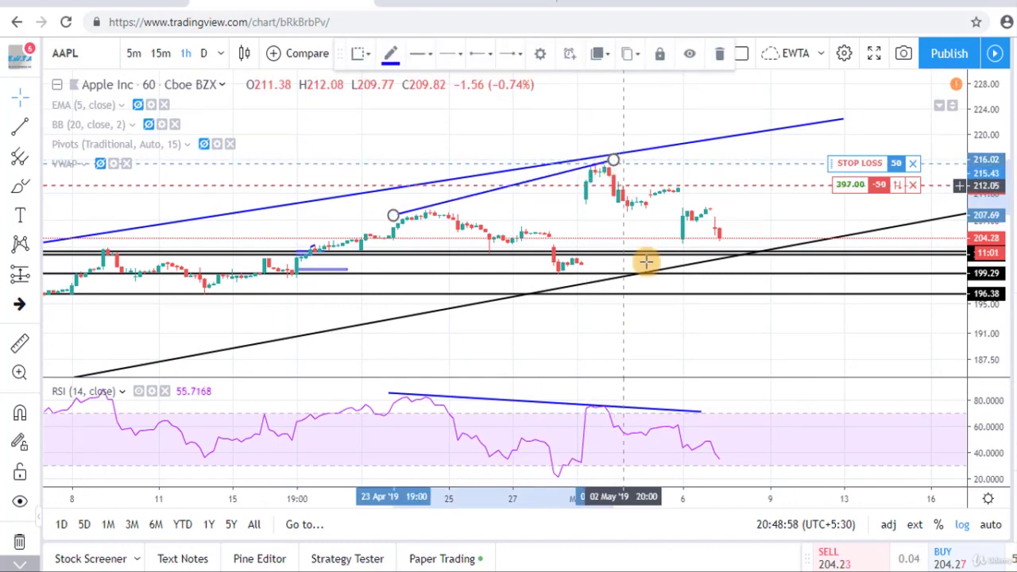
{"action": "left_click_drag", "start_coordinate": [691, 329], "coordinate": [678, 358]}
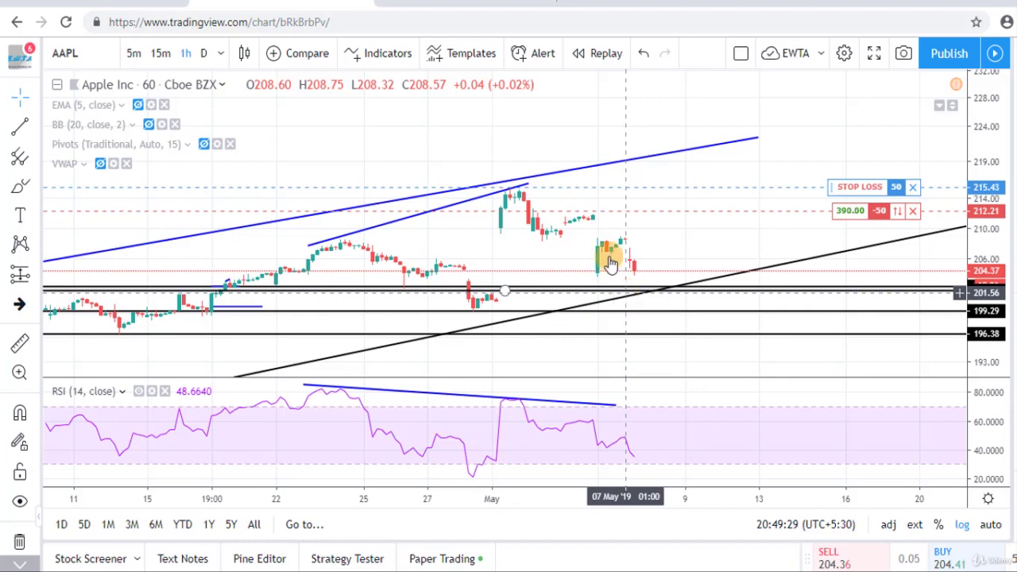
Switch to the Nasdaq AAPL option chain, reload it and examine the calls and puts expiring May 24 and May 31, 2019
{"action": "left_click", "coordinate": [453, 3]}
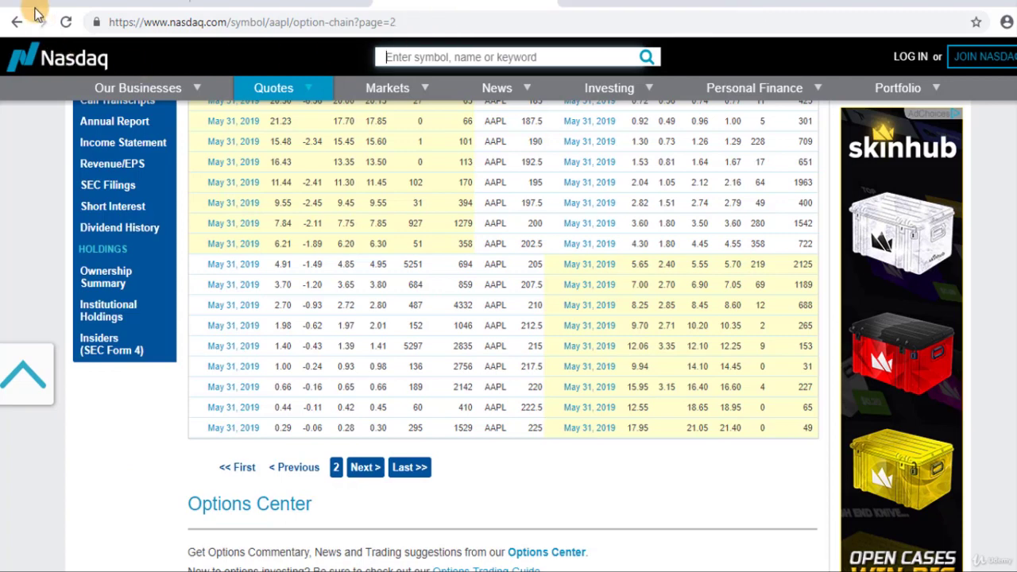
{"action": "left_click", "coordinate": [67, 24]}
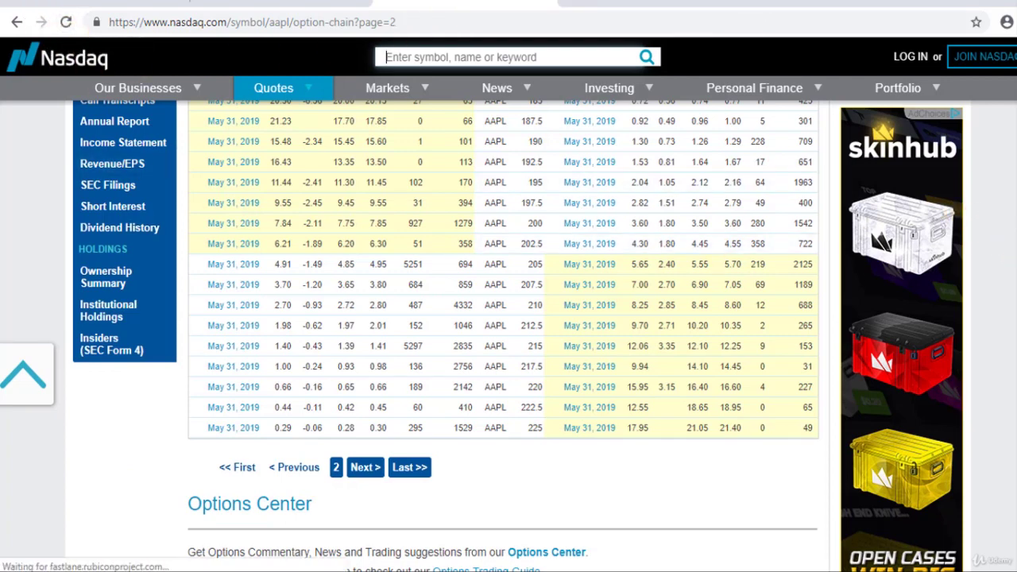
{"action": "scroll", "coordinate": [508, 317], "scroll_direction": "down", "scroll_amount": 5}
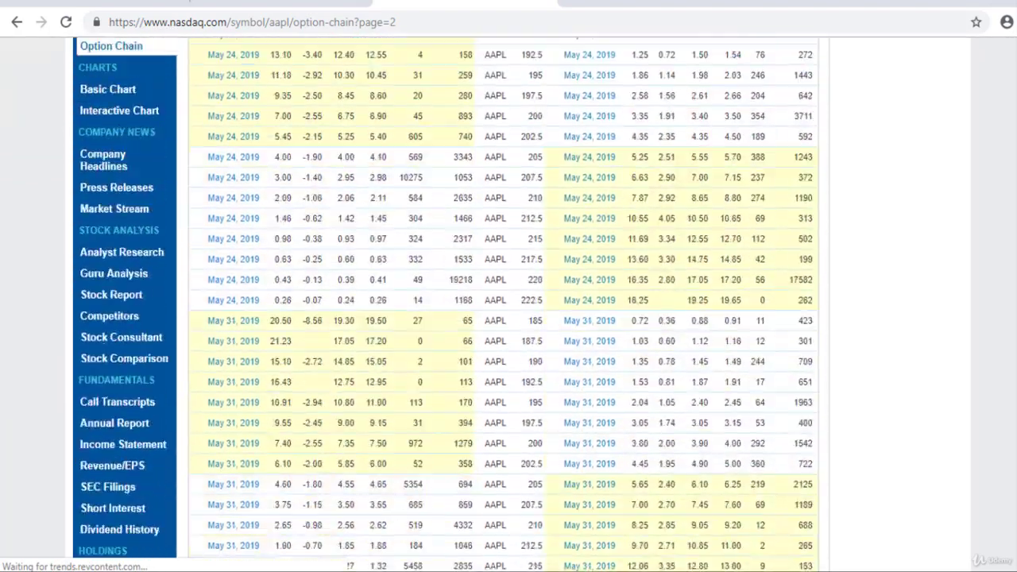
{"action": "scroll", "coordinate": [913, 340], "scroll_direction": "down", "scroll_amount": 3}
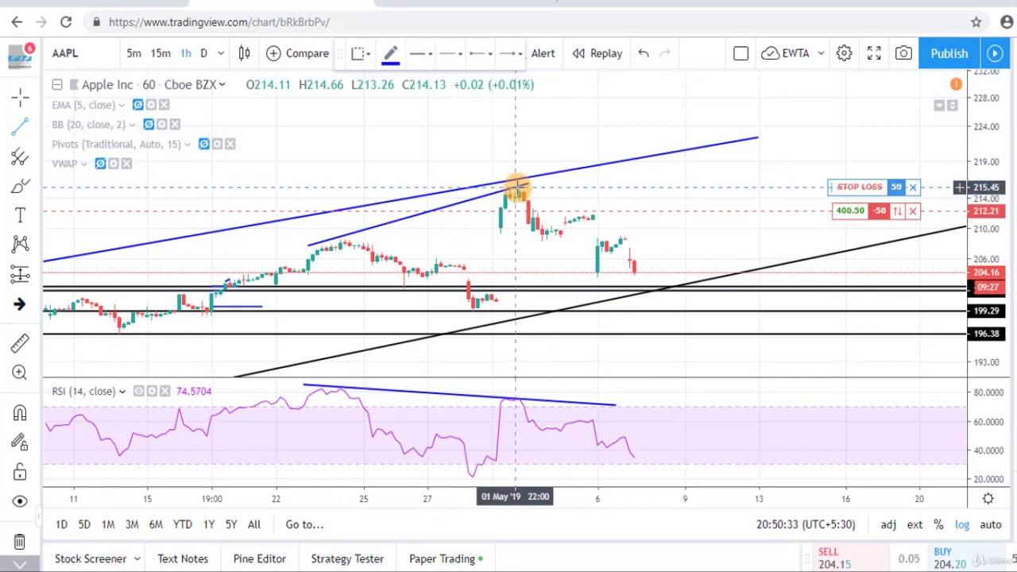
Draw a descending channel with an upper line from about 215.45 on 1 May and a lower line from 210.00 on 30 April to about 202.59
{"action": "left_click", "coordinate": [538, 194]}
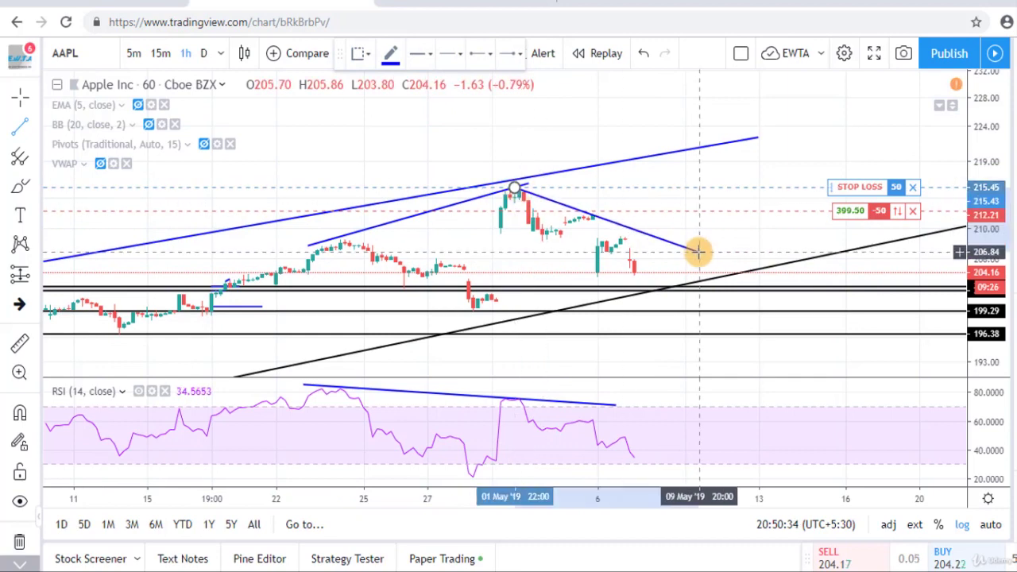
{"action": "left_click", "coordinate": [748, 262]}
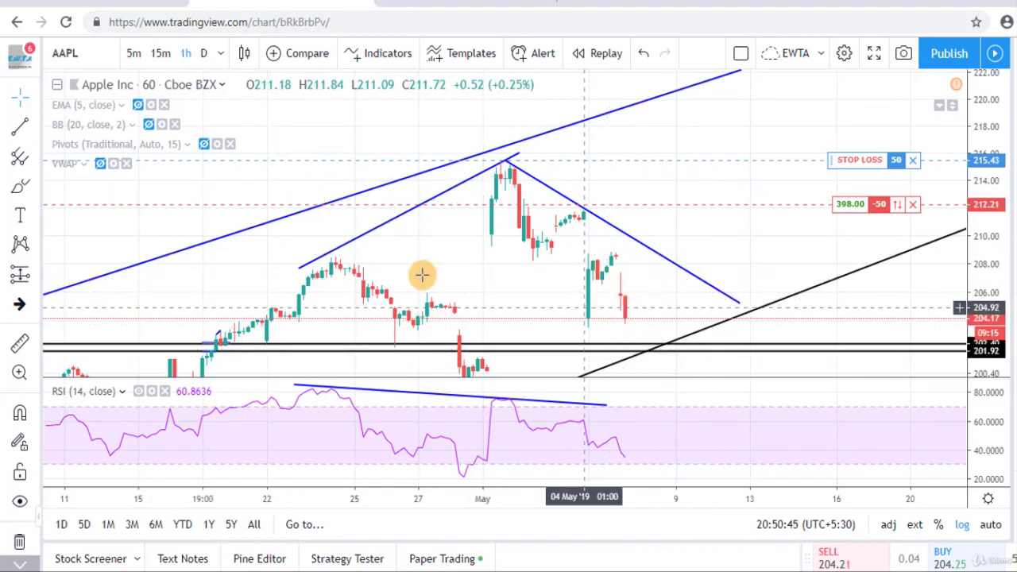
{"action": "left_click", "coordinate": [22, 130]}
{"action": "left_click", "coordinate": [477, 236]}
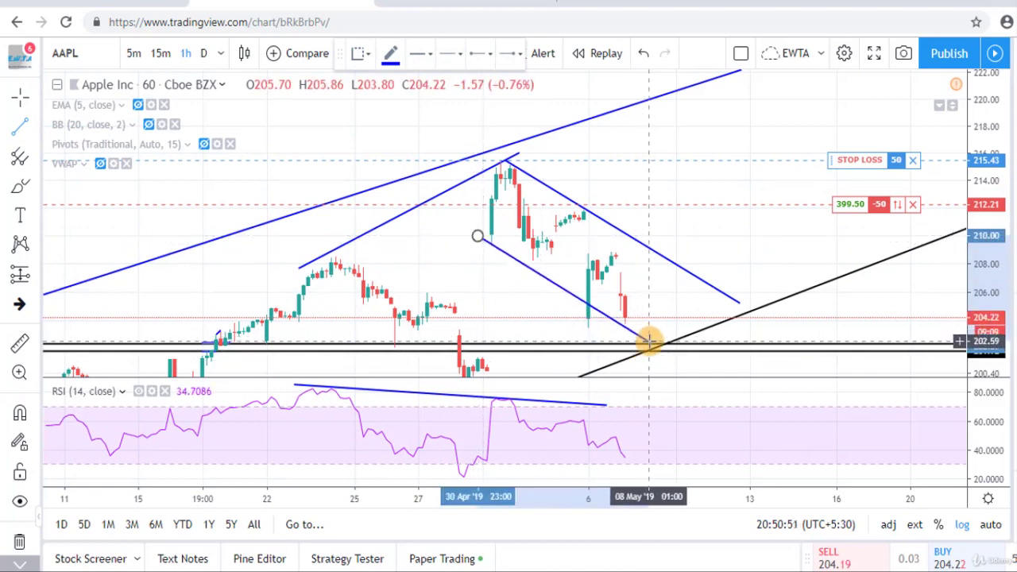
{"action": "left_click", "coordinate": [649, 340]}
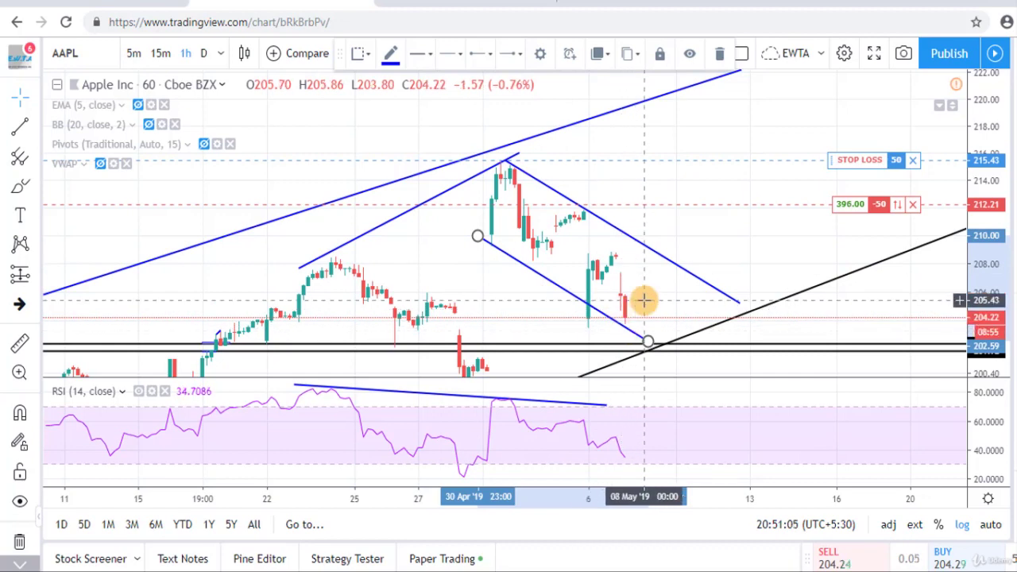
Close the short position of 50 AAPL shares opened at 212.21
{"action": "left_click", "coordinate": [914, 207]}
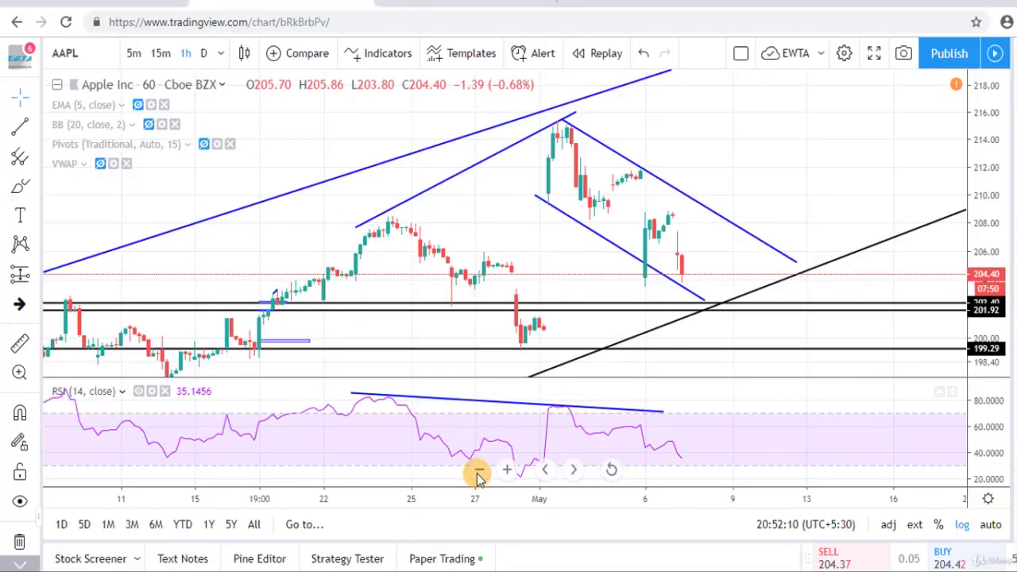
{"action": "left_click", "coordinate": [479, 475]}
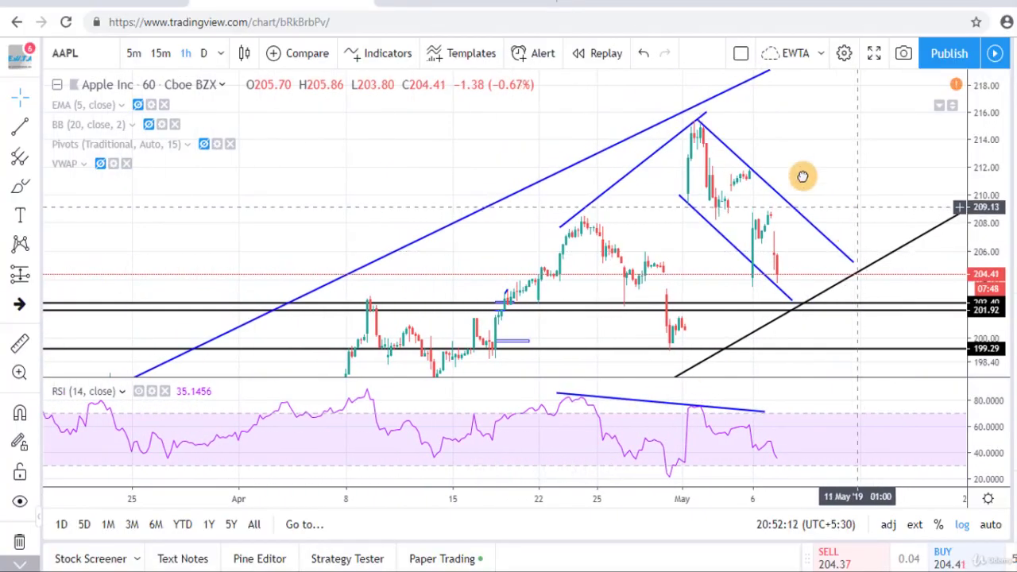
{"action": "left_click_drag", "start_coordinate": [484, 185], "coordinate": [424, 181]}
{"action": "left_click_drag", "start_coordinate": [977, 176], "coordinate": [982, 188]}
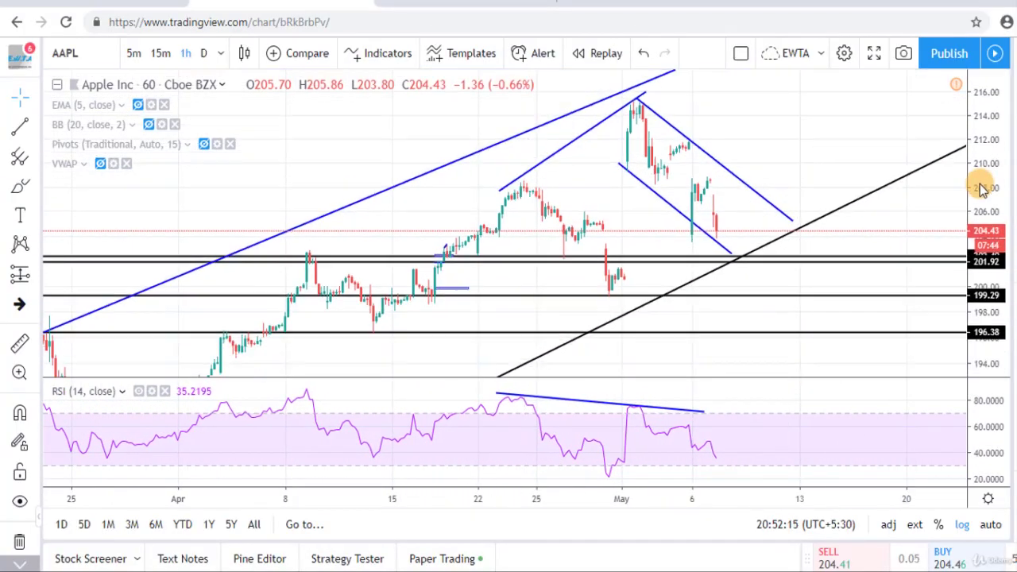
{"action": "left_click_drag", "start_coordinate": [548, 201], "coordinate": [508, 238]}
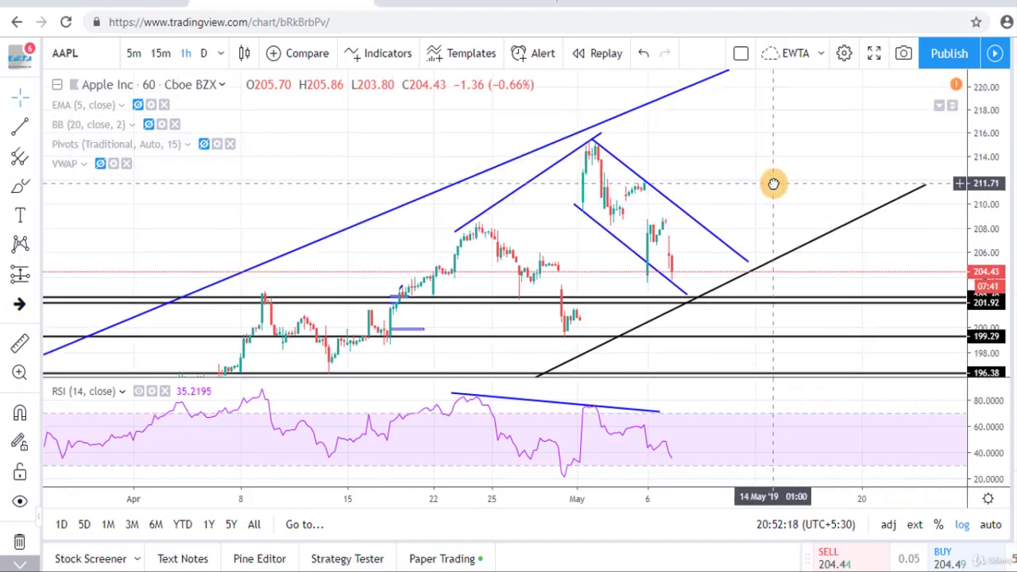